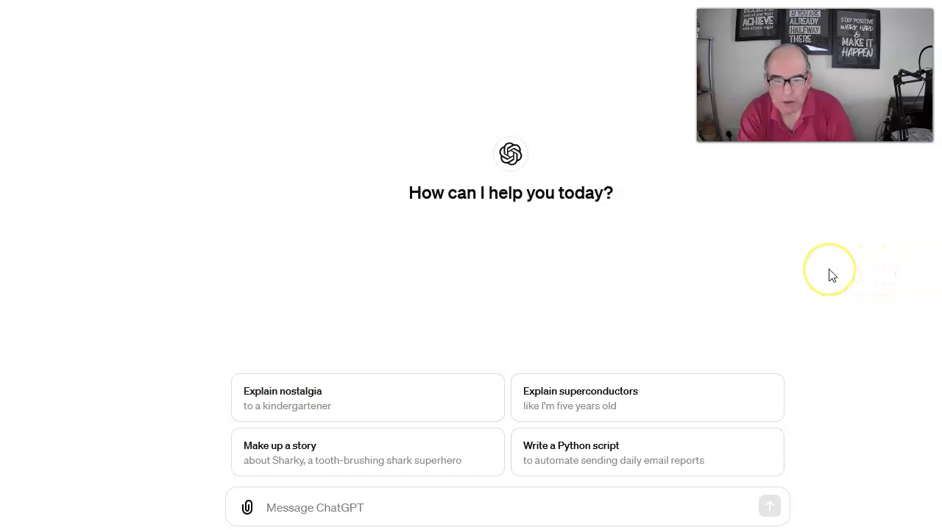
Paste the prepared four-slide promo ad-copy prompt into the message box and send it.
left_click(799, 277)
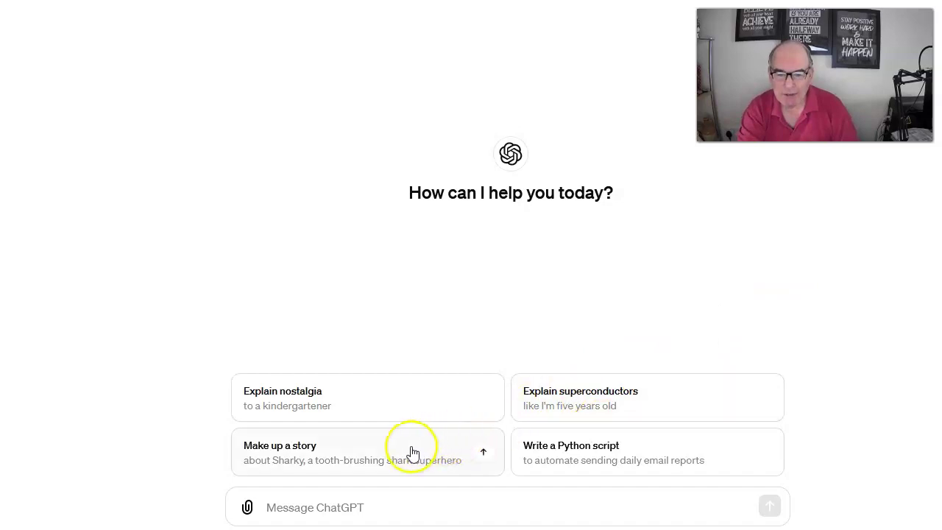
left_click(301, 505)
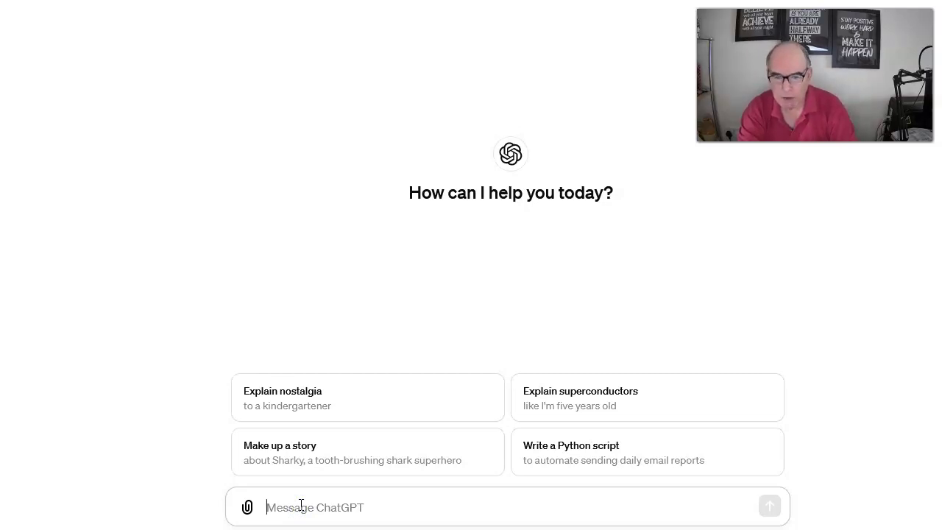
right_click(301, 504)
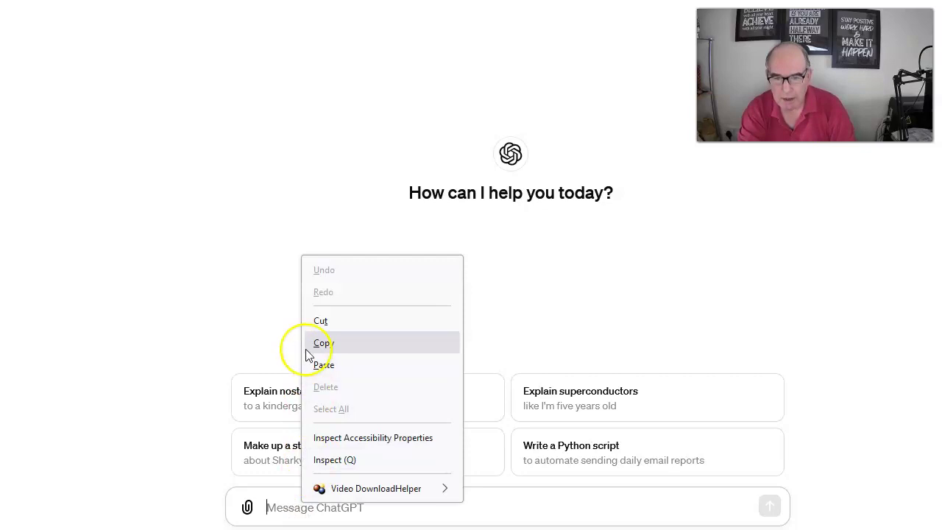
left_click(326, 365)
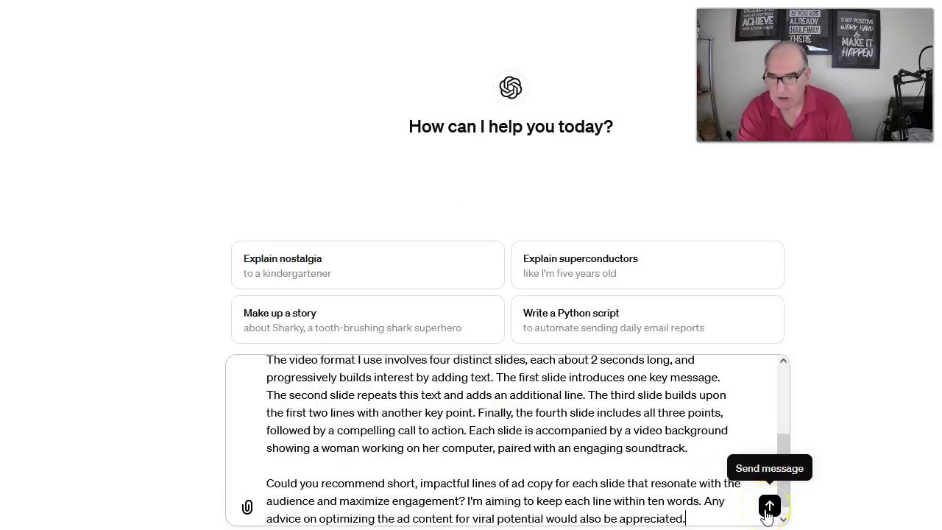
left_click(767, 510)
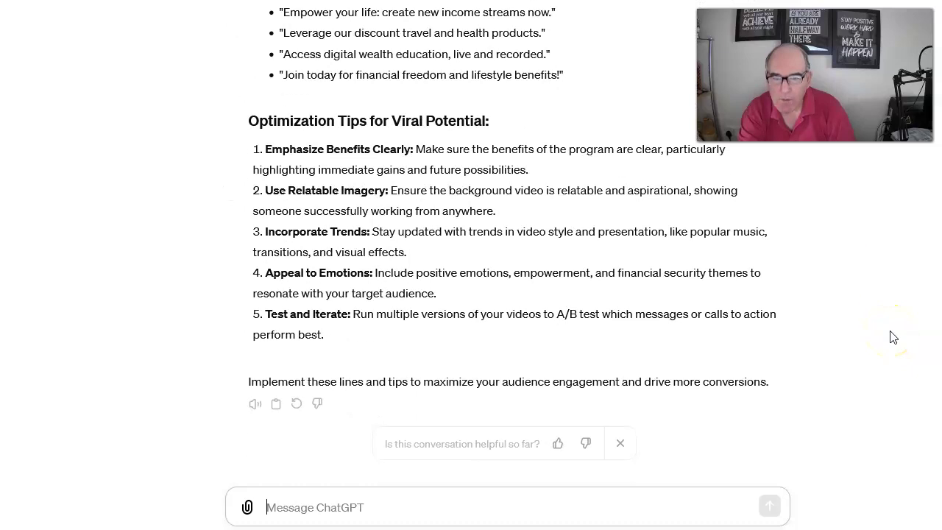
scroll(892, 337, "up", 1)
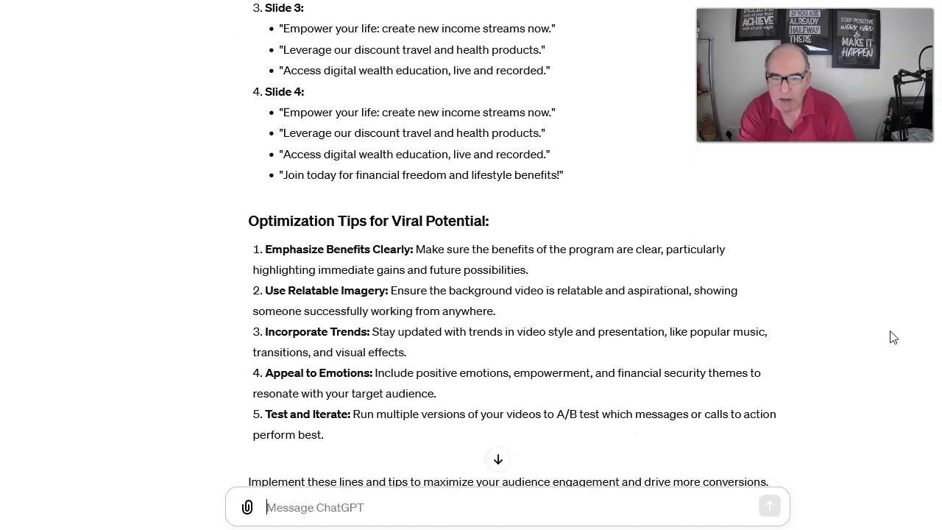
scroll(892, 337, "up", 2)
scroll(892, 337, "up", 1)
scroll(892, 337, "up", 2)
scroll(893, 337, "down", 1)
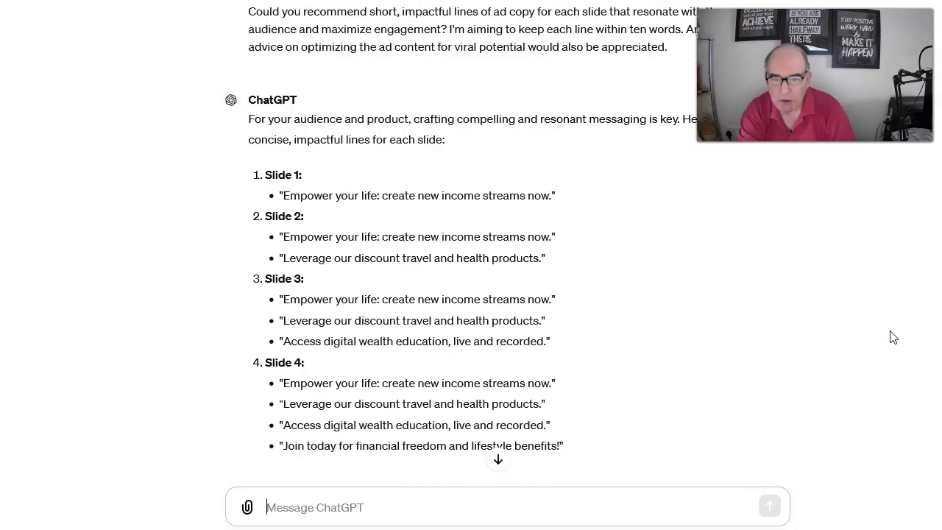
scroll(893, 337, "up", 2)
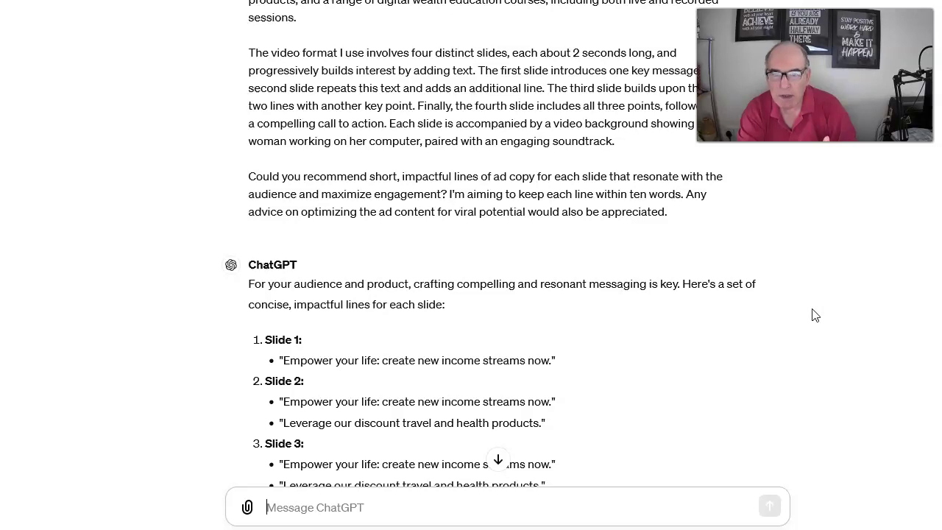
scroll(814, 316, "down", 2)
scroll(814, 316, "up", 2)
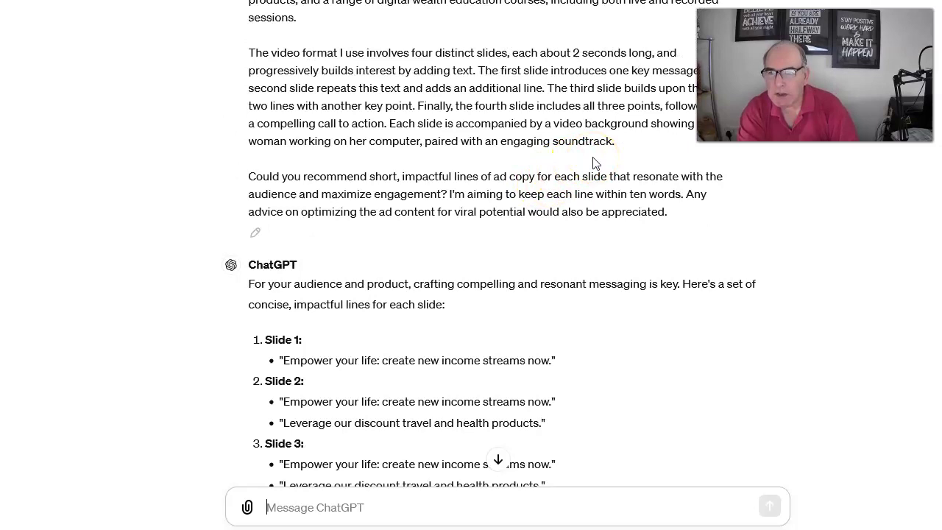
left_click(534, 208)
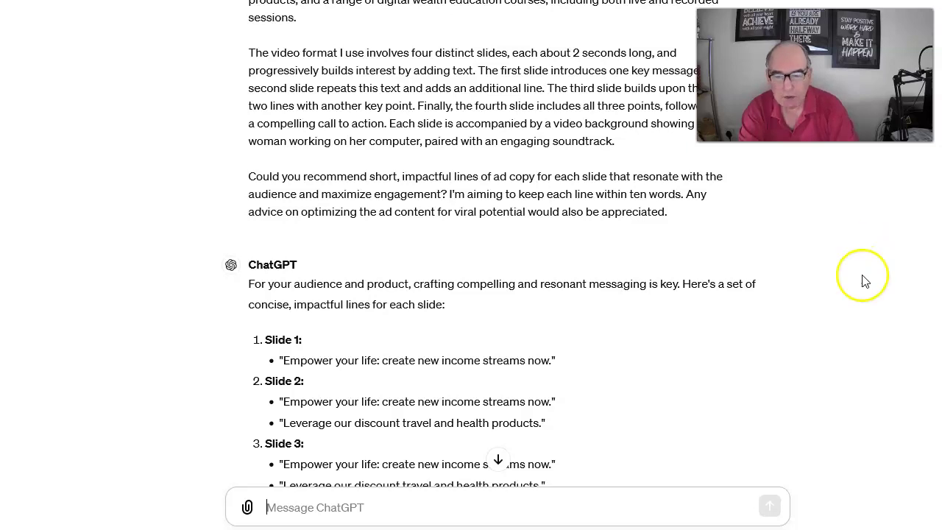
scroll(854, 267, "down", 2)
scroll(854, 266, "down", 2)
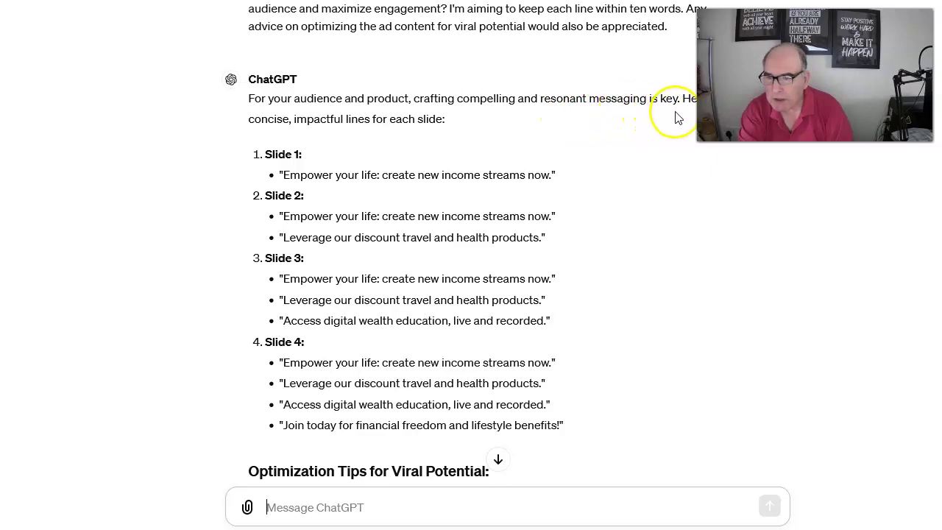
scroll(596, 169, "down", 1)
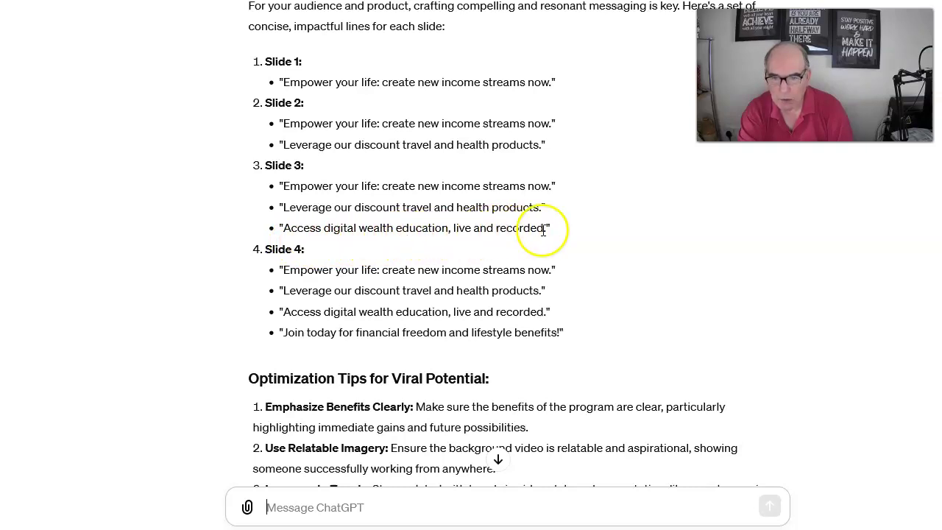
scroll(642, 245, "down", 1)
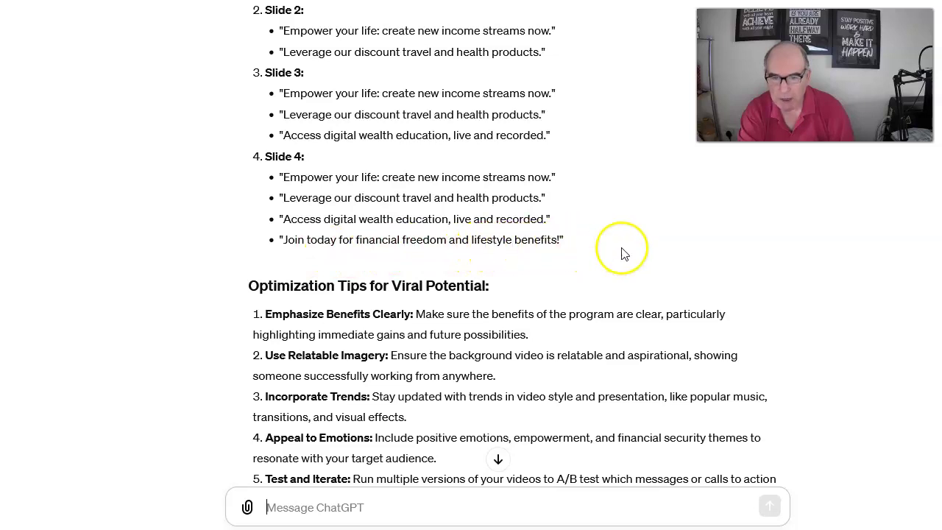
scroll(652, 252, "down", 1)
scroll(652, 253, "down", 1)
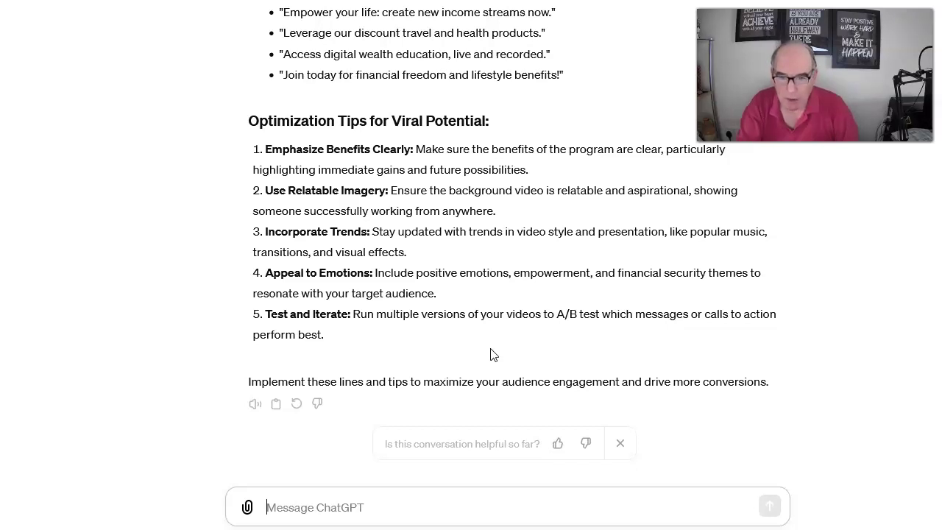
Ask ChatGPT to create a further 10 slide sets with text variations.
left_click(316, 509)
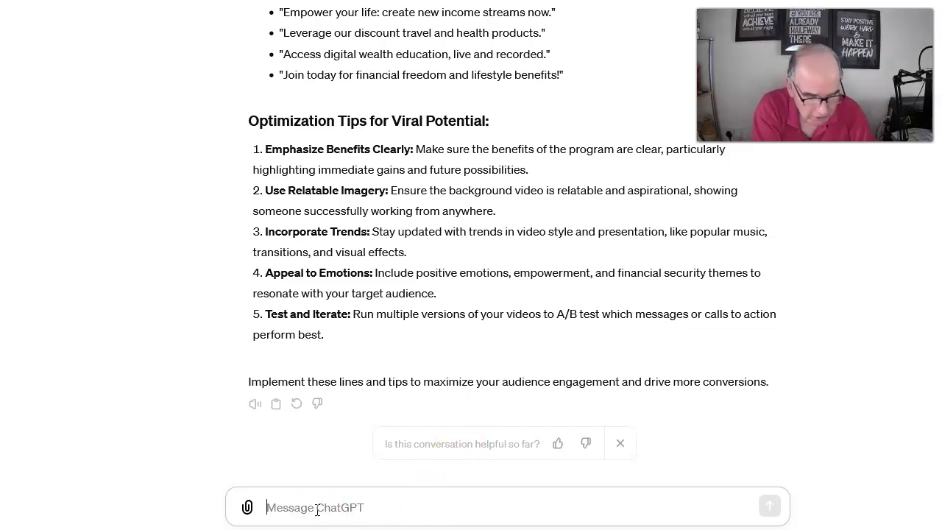
type("thank y")
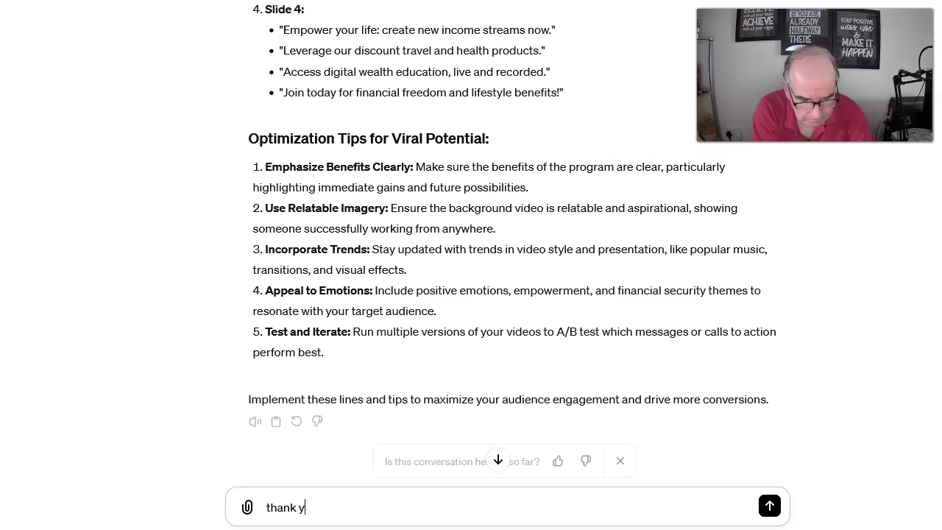
type("ou those are great ")
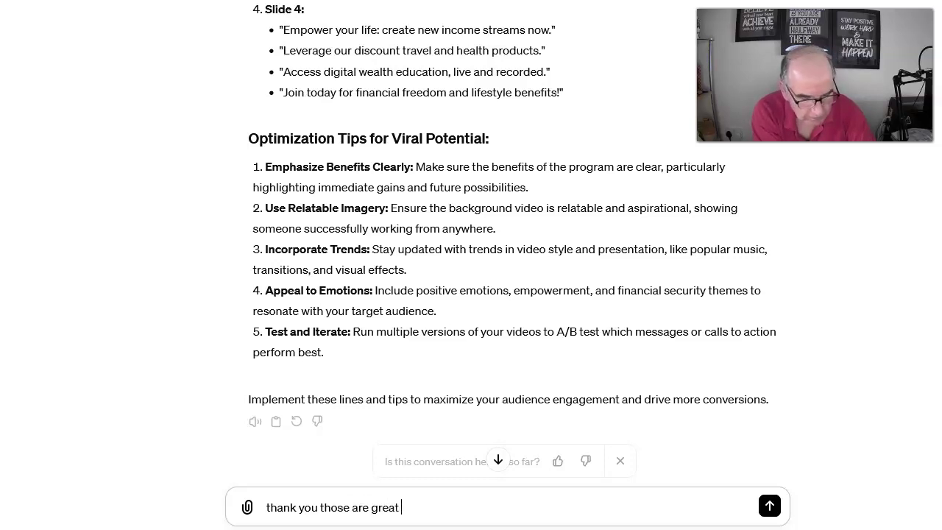
type("can you")
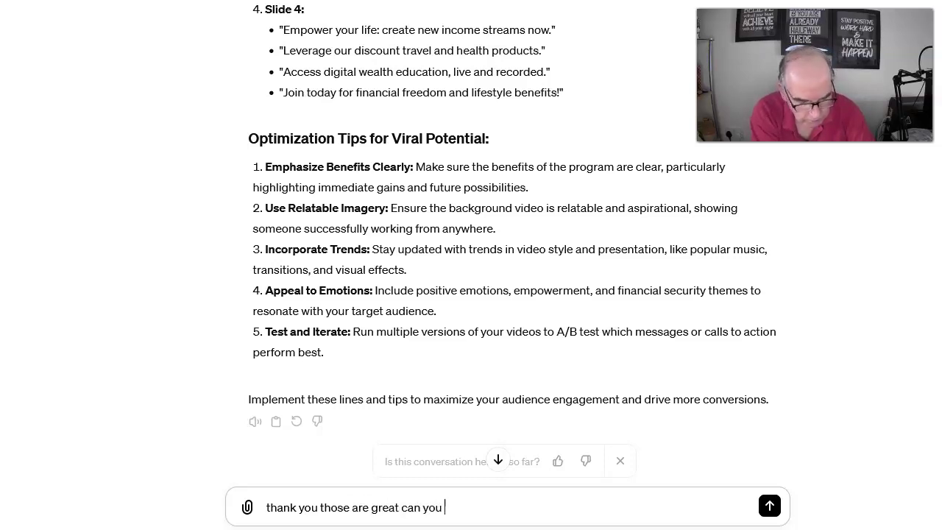
type(" create me a f")
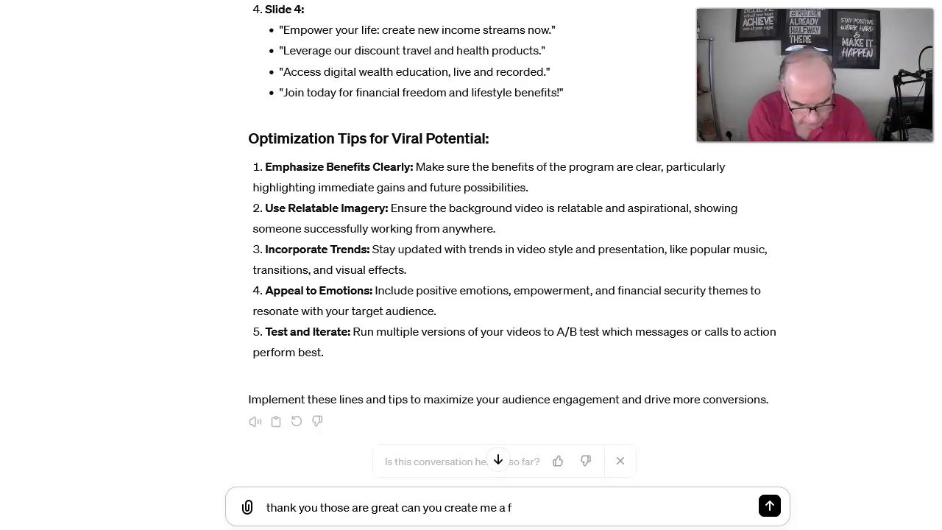
type("uther ")
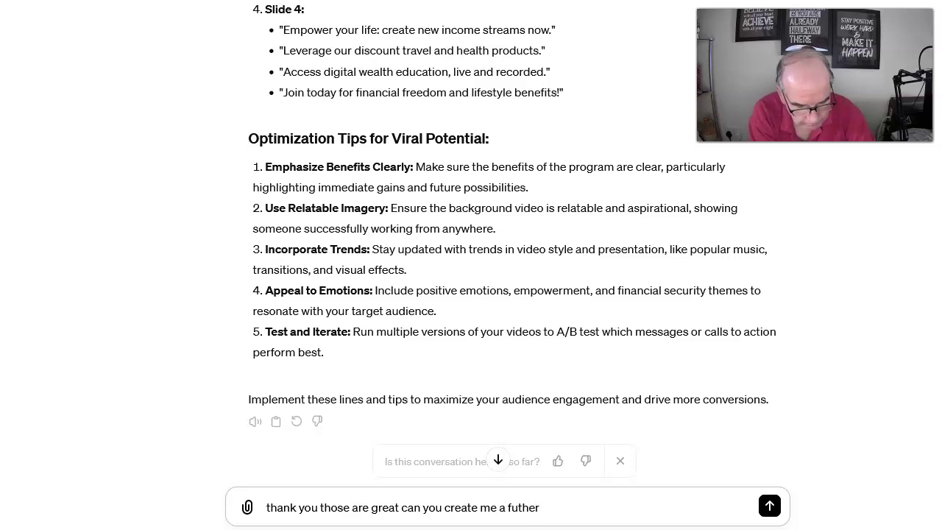
type("10 set")
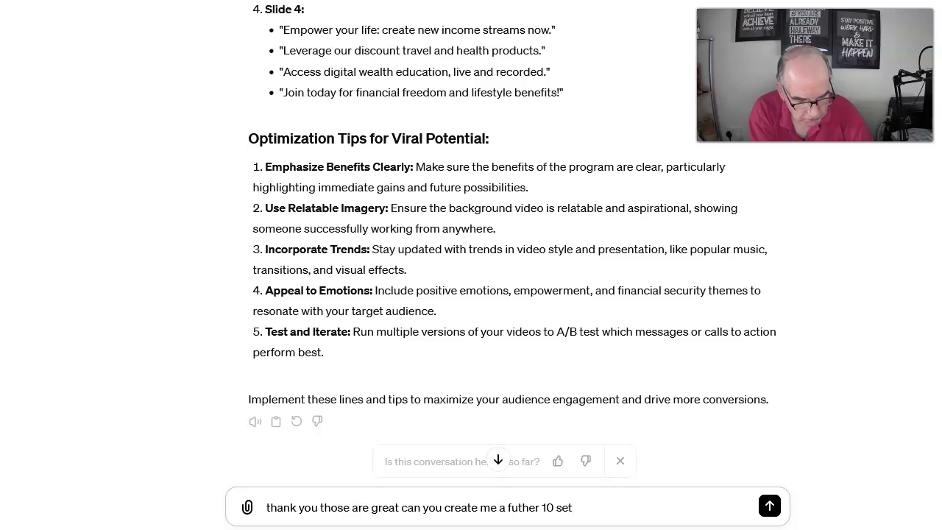
type("s of slides and va")
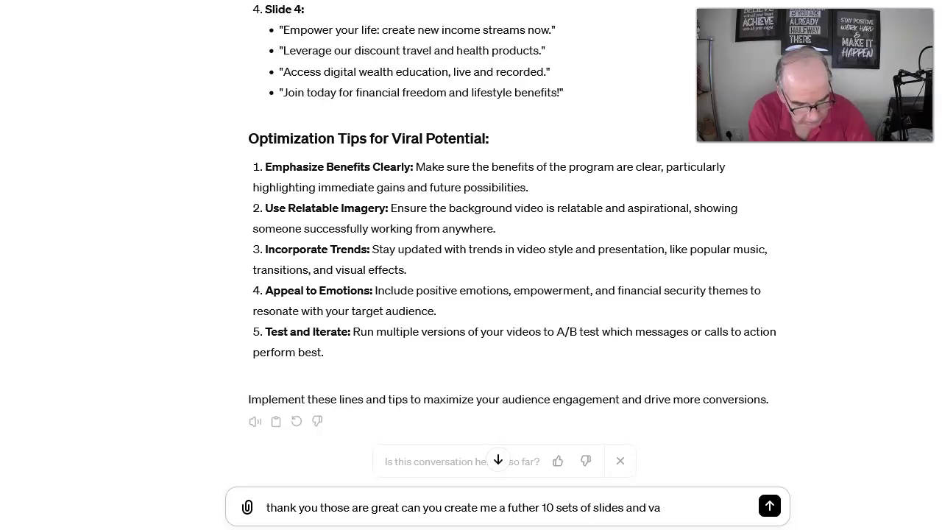
type("riation")
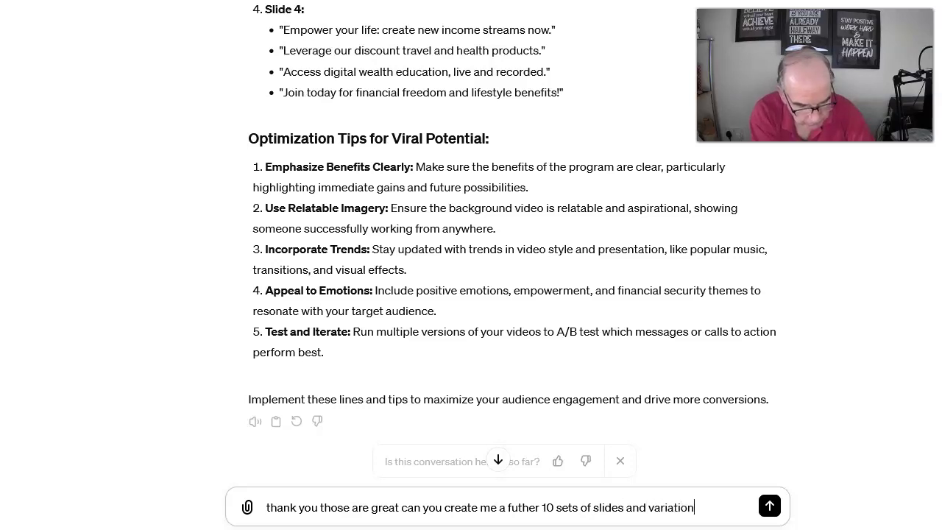
type("s iin th")
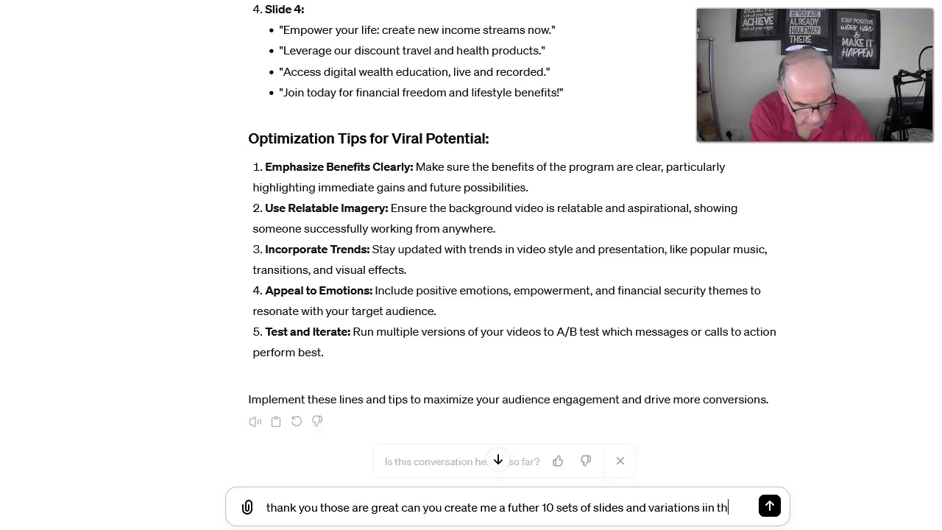
type("xt")
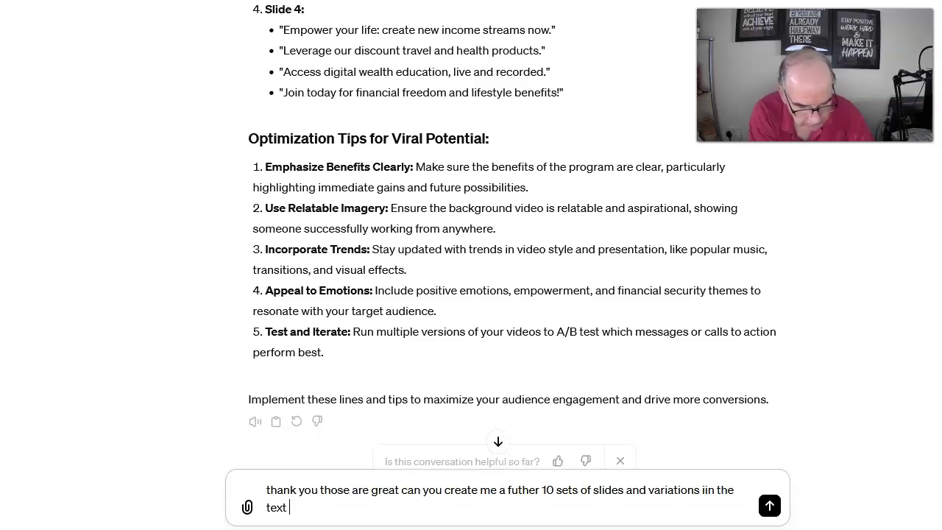
type(" that")
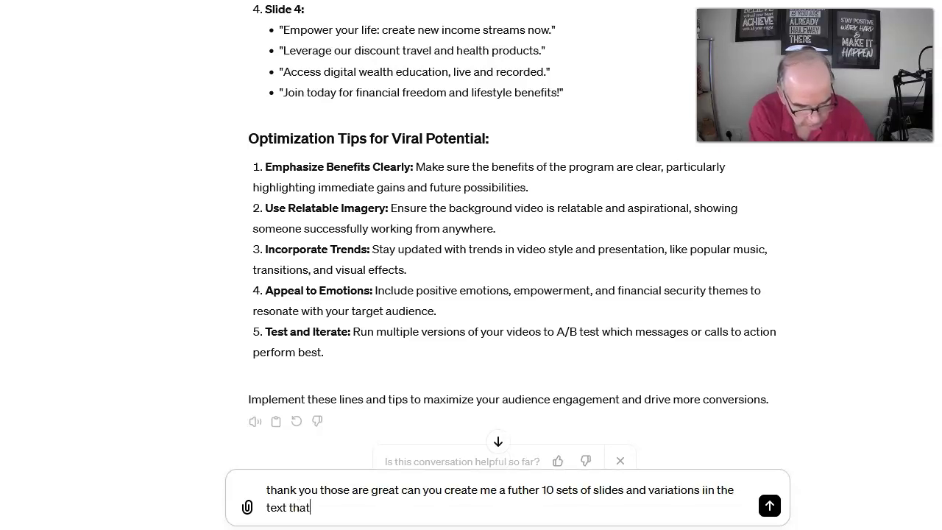
key("BackSpace")
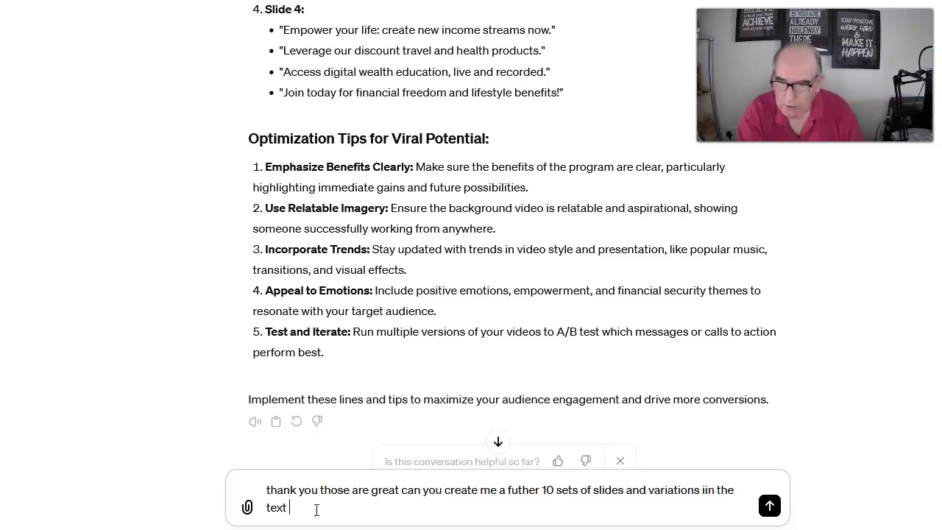
left_click(769, 506)
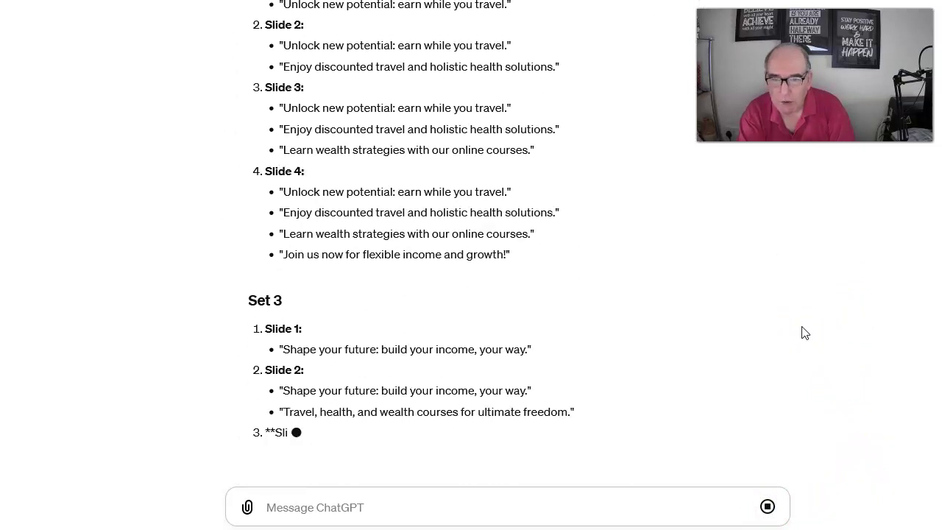
Scroll through the finished reply from Set 2 down to Set 12 and the closing paragraph.
scroll(804, 332, "up", 3)
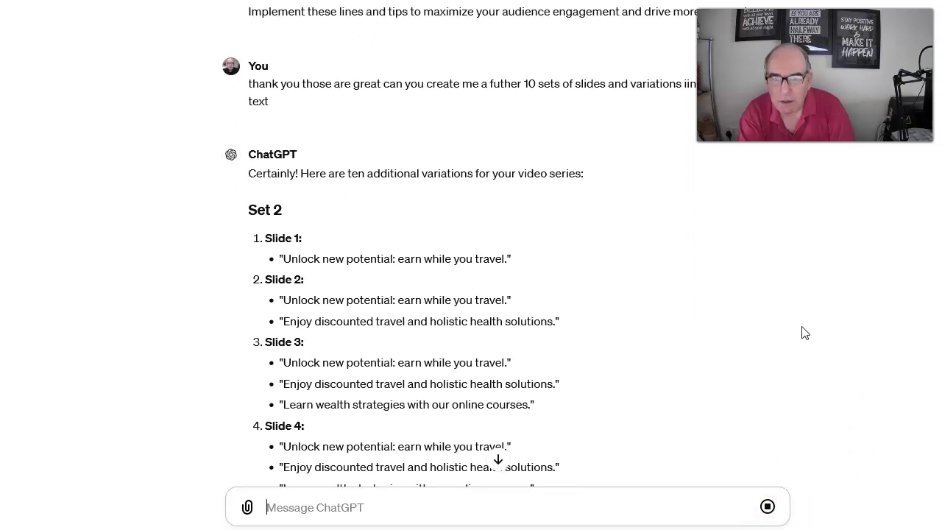
scroll(804, 332, "down", 2)
scroll(805, 333, "down", 2)
scroll(804, 333, "down", 2)
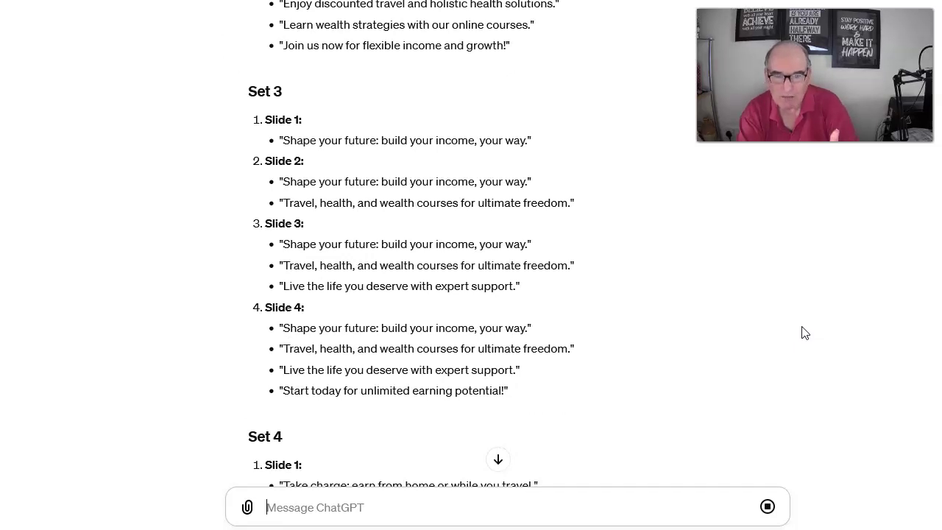
scroll(805, 333, "down", 3)
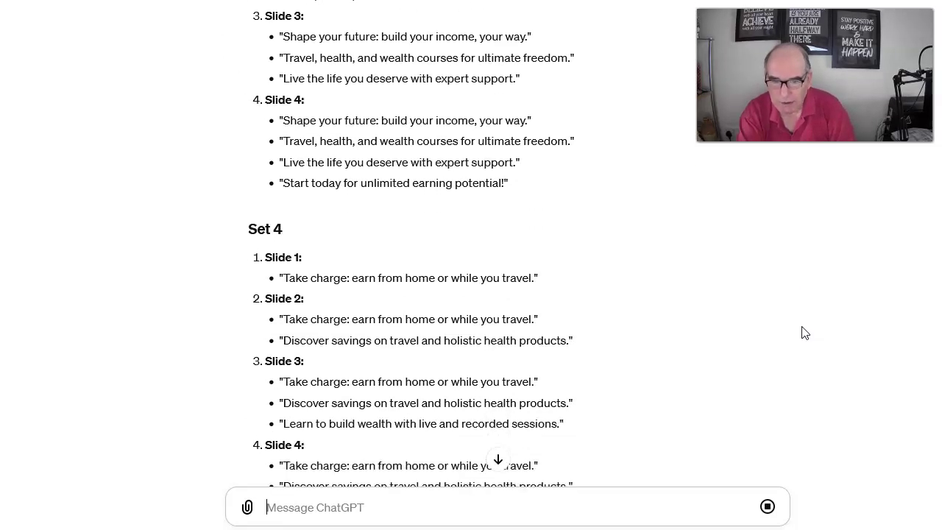
scroll(805, 333, "down", 3)
scroll(805, 332, "down", 2)
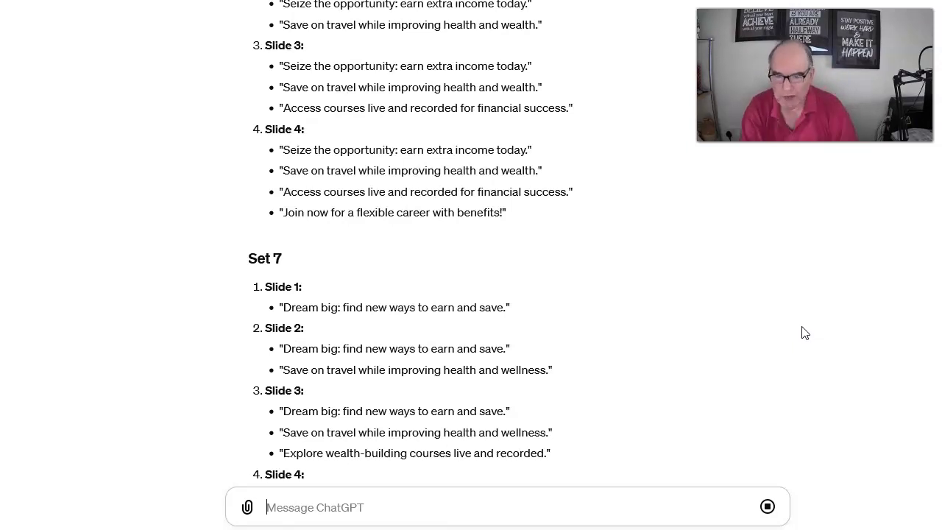
scroll(871, 294, "down", 2)
scroll(850, 291, "down", 2)
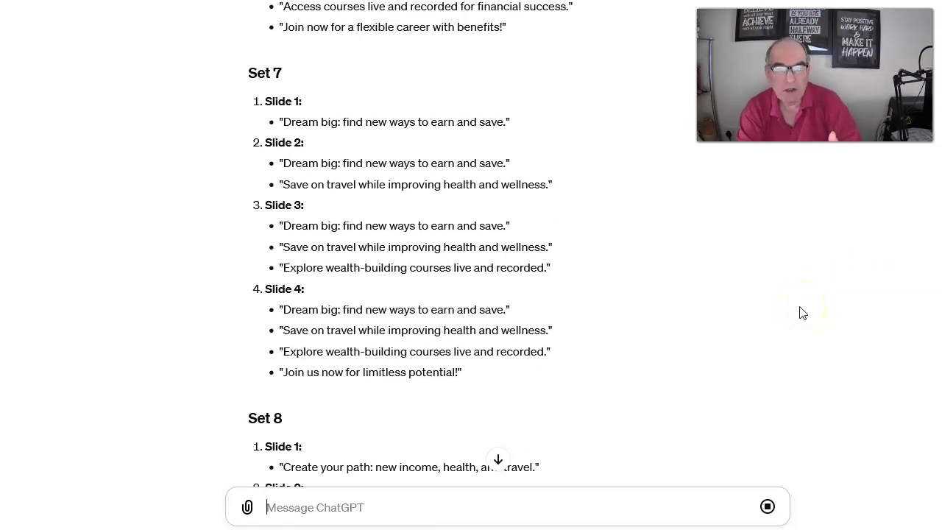
scroll(802, 312, "down", 3)
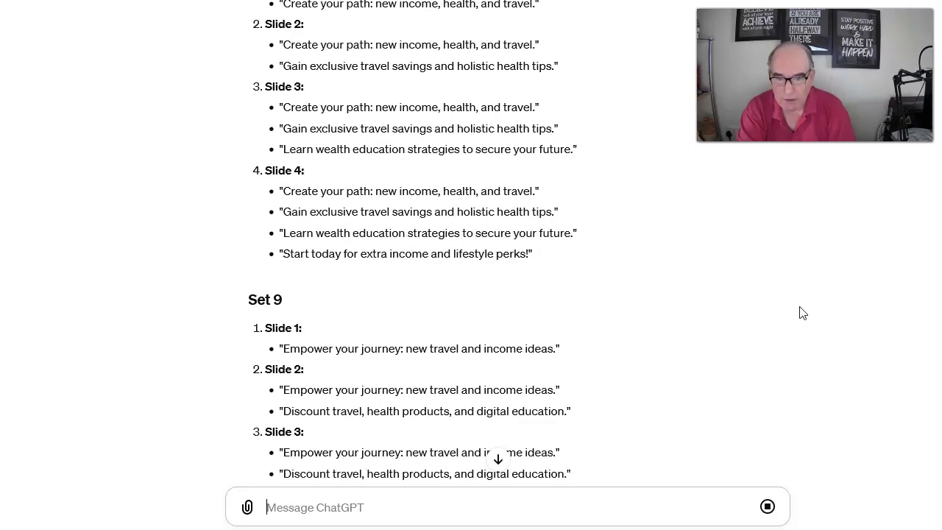
scroll(802, 312, "down", 1)
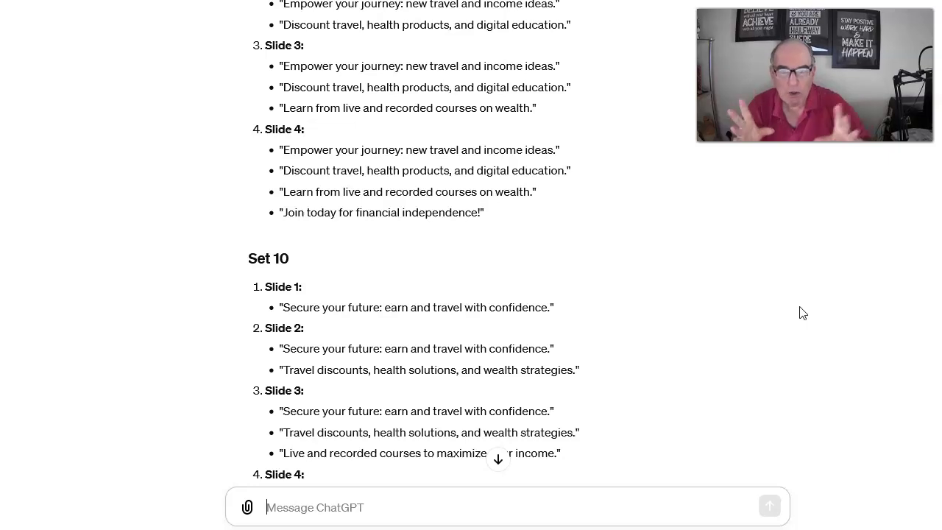
scroll(795, 317, "down", 4)
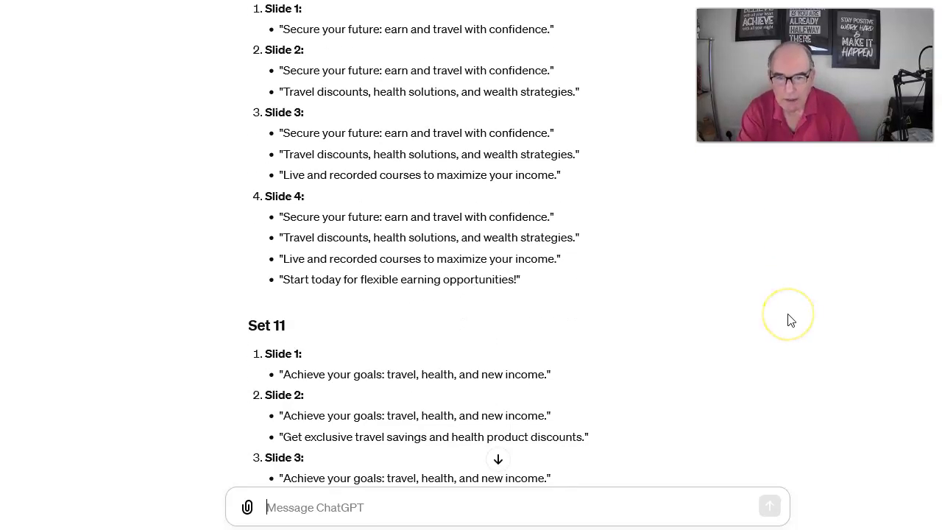
scroll(787, 321, "down", 3)
scroll(788, 321, "down", 4)
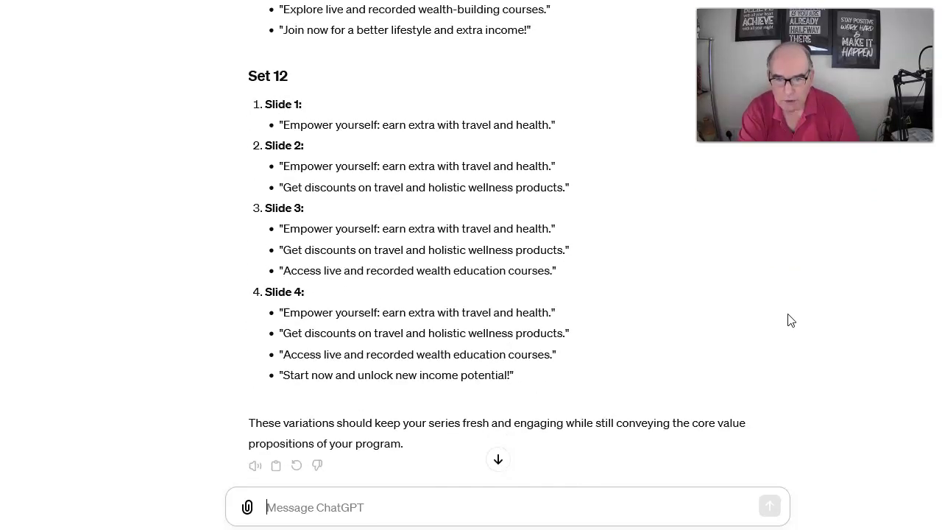
scroll(790, 320, "down", 1)
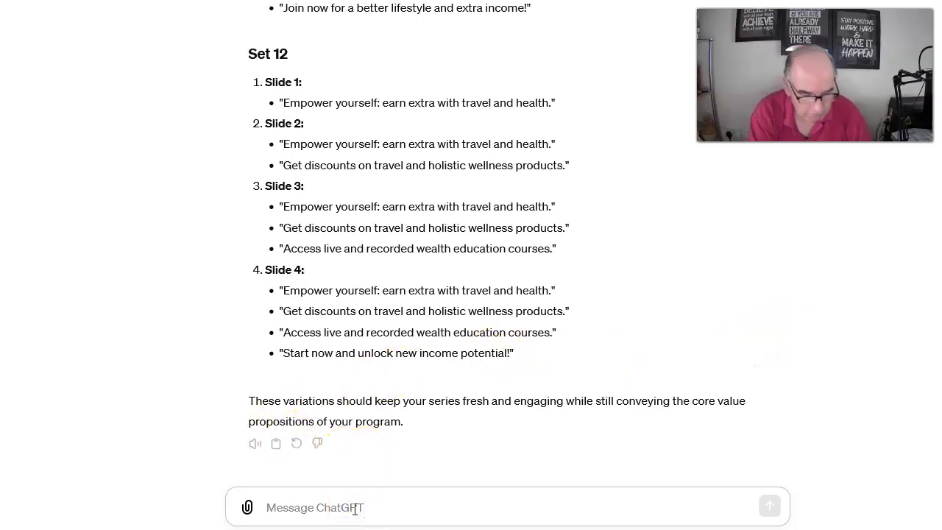
Send ChatGPT the message 'thank you'.
type("than")
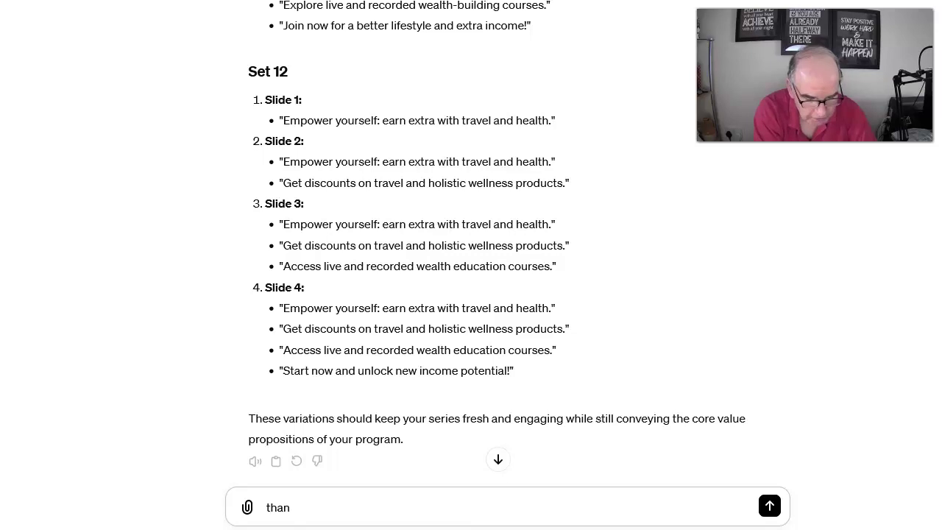
type("k you")
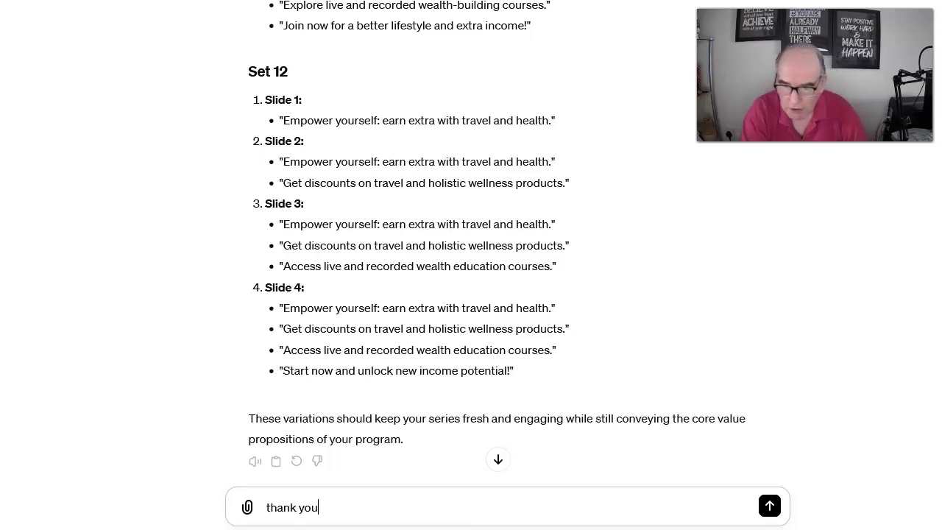
left_click(770, 506)
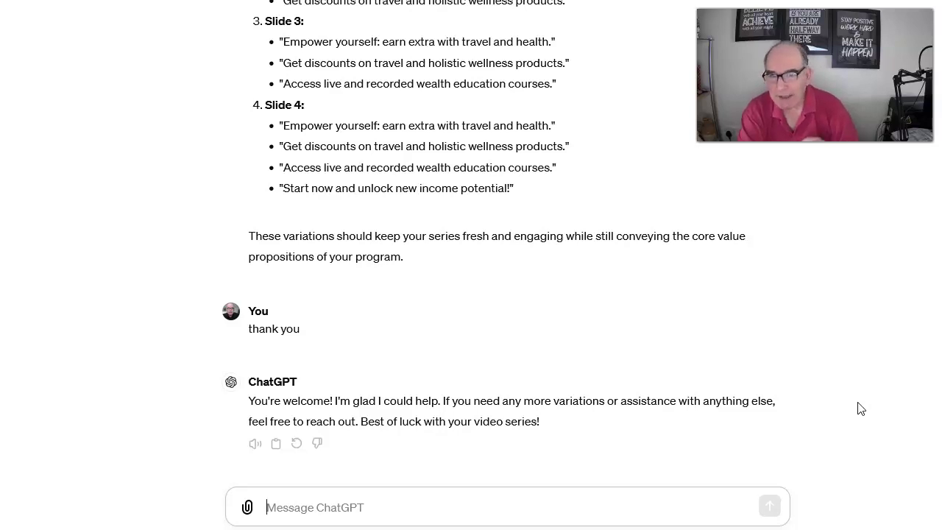
scroll(861, 409, "up", 2)
scroll(861, 409, "up", 1)
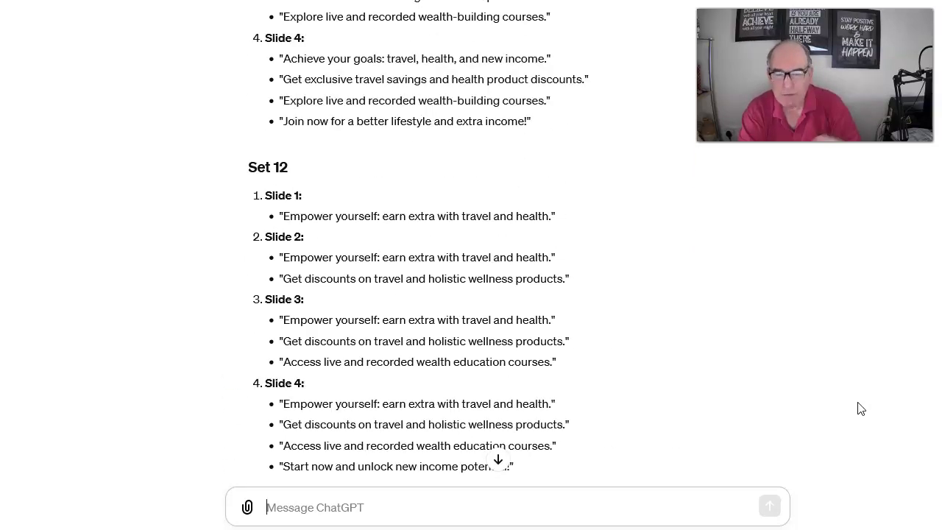
scroll(861, 408, "up", 2)
scroll(861, 408, "up", 1)
scroll(861, 408, "up", 3)
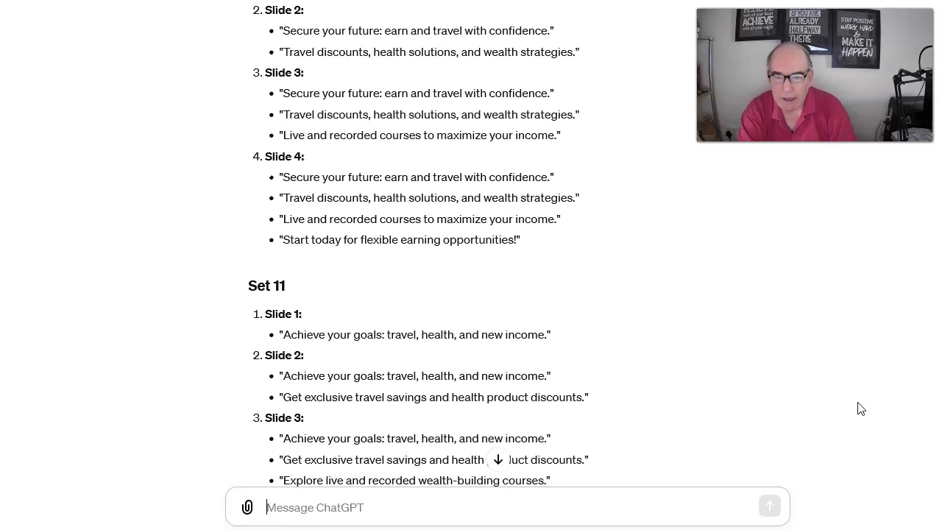
scroll(861, 408, "up", 2)
scroll(861, 409, "up", 4)
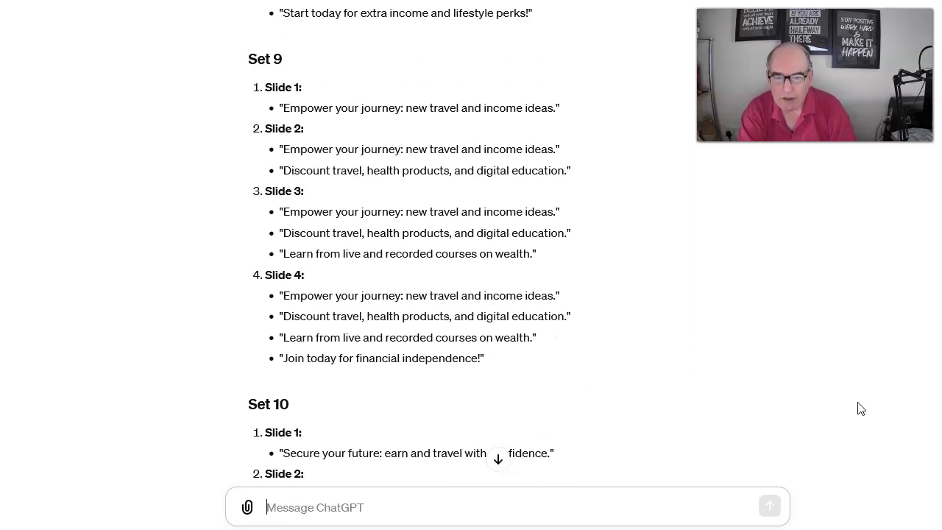
scroll(861, 409, "up", 1)
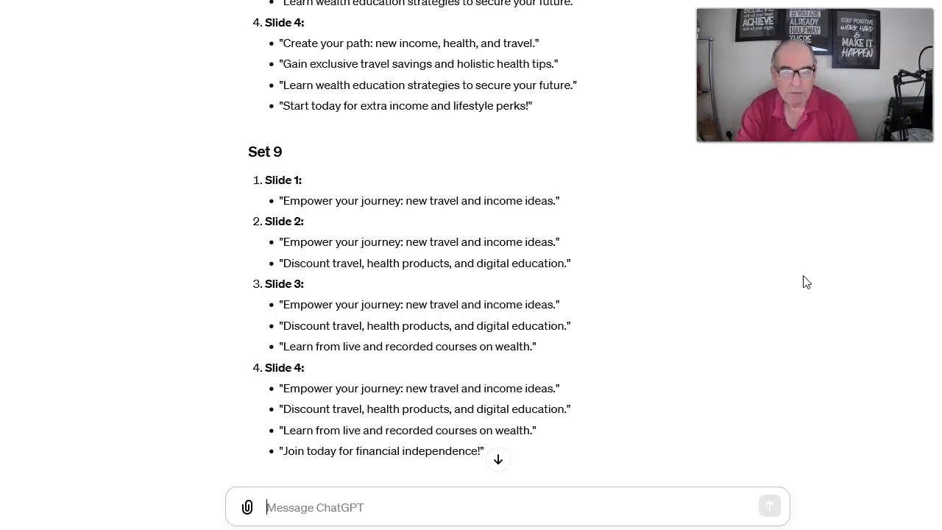
left_click(802, 283)
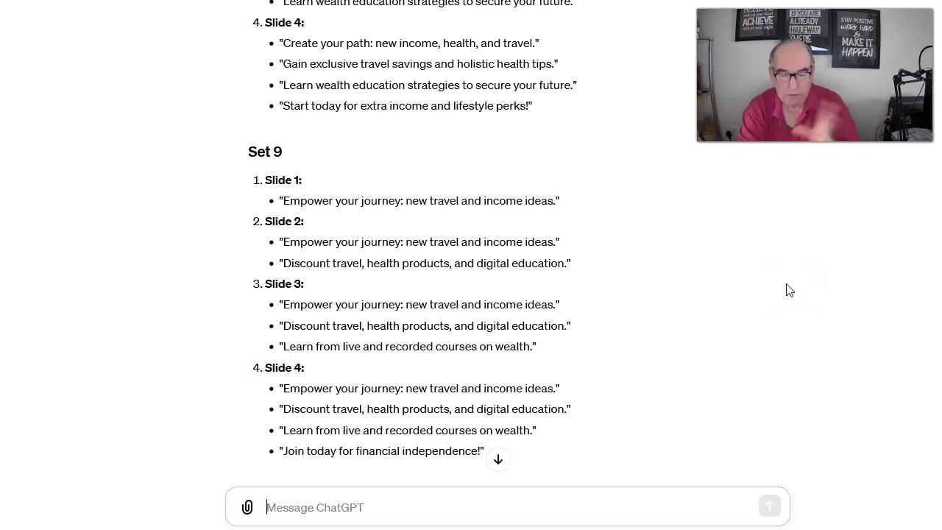